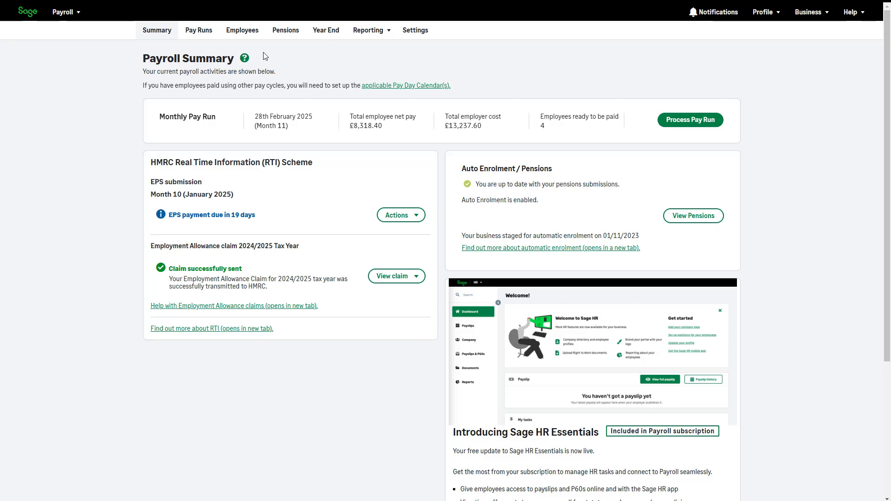
- Change the first employee's working pattern type to Custom 3 Weeks
left_click(253, 39)
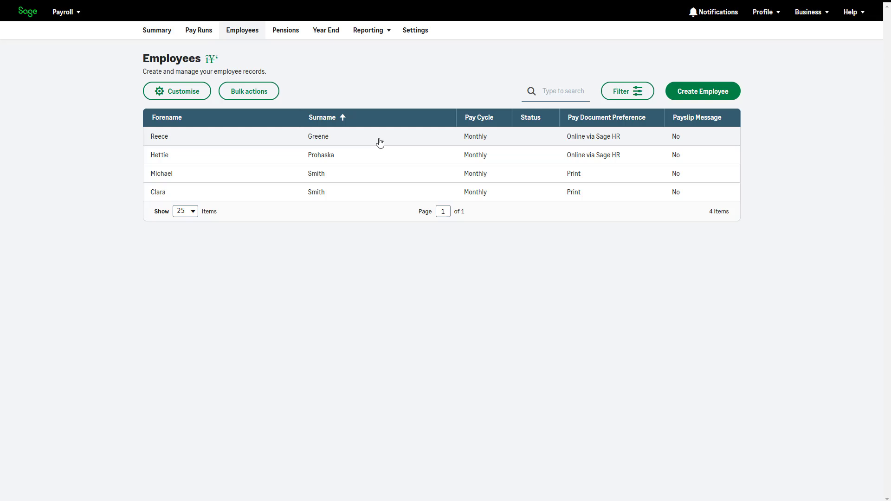
left_click(379, 139)
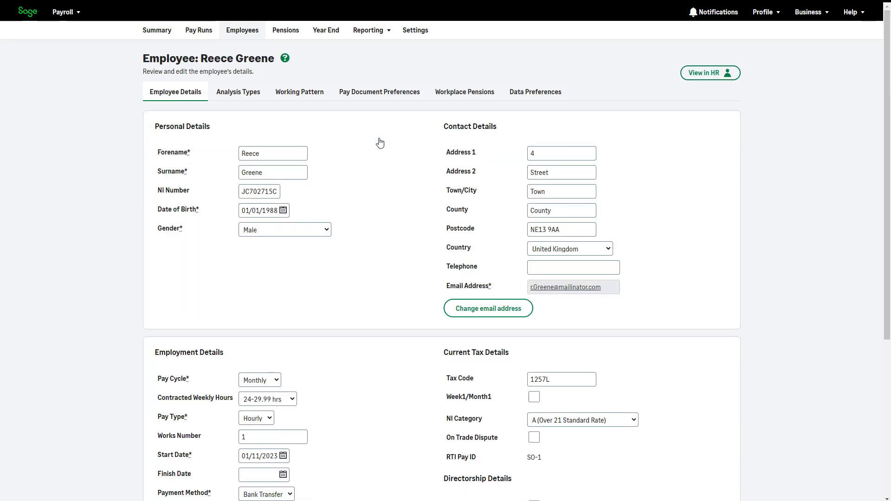
left_click(315, 101)
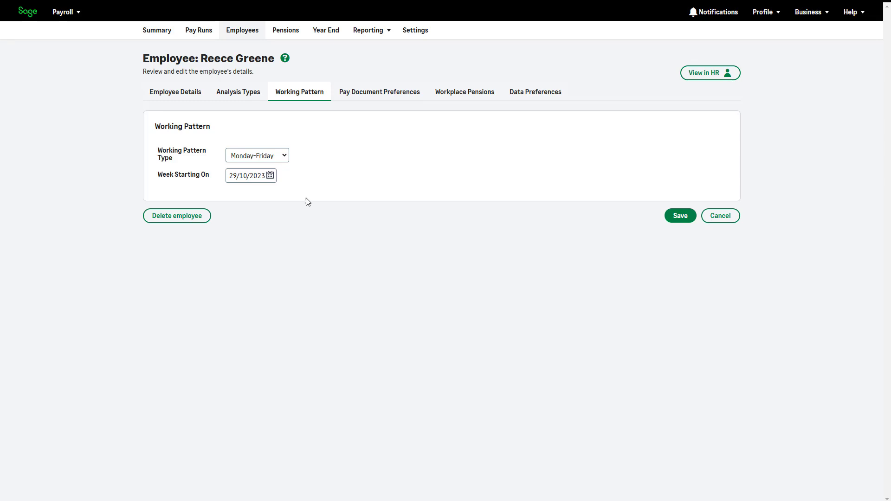
left_click(286, 161)
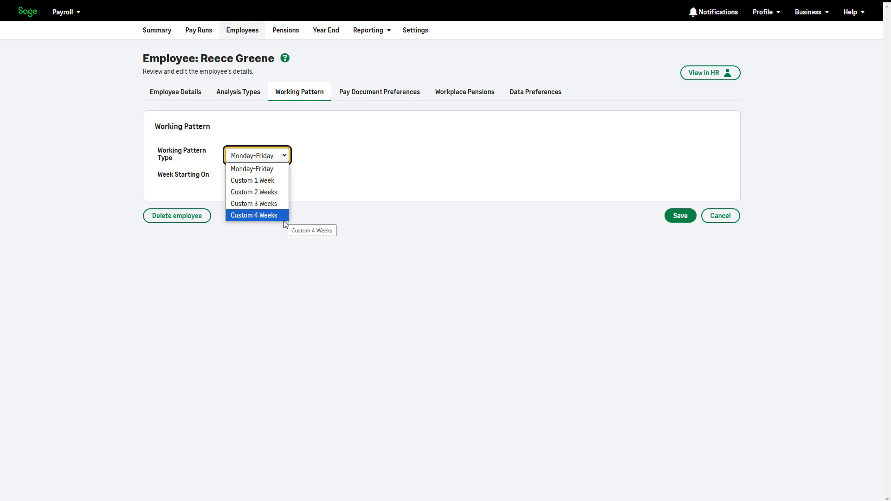
left_click(280, 205)
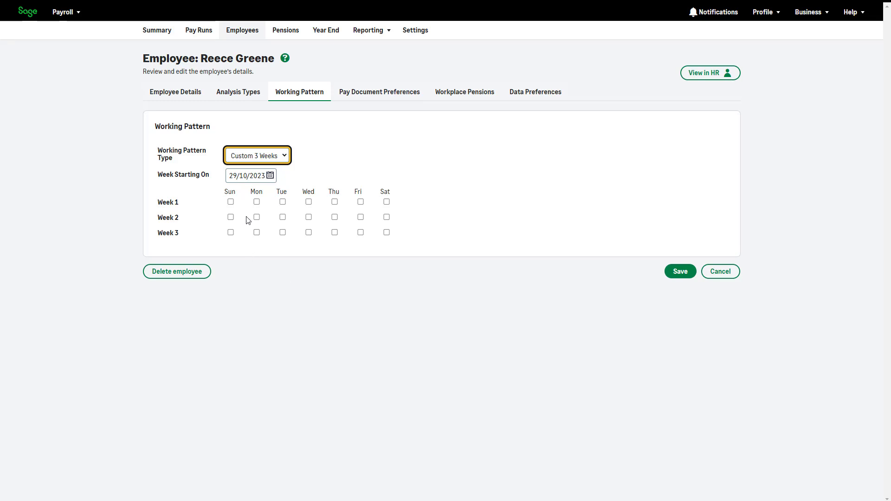
- Mark the qualifying days: Mon–Wed in week 1, Tue–Thu in week 2, Wed–Fri in week 3
left_click(256, 202)
left_click(283, 202)
left_click(309, 202)
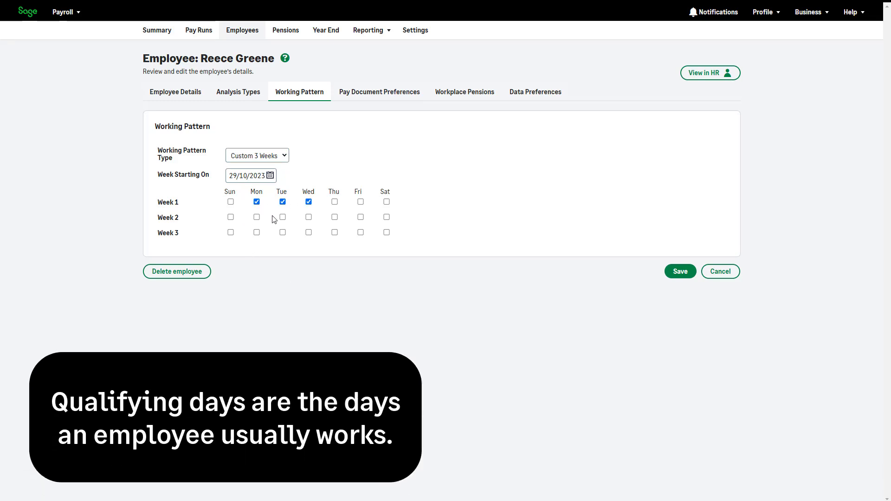
left_click(282, 217)
left_click(308, 217)
left_click(334, 217)
left_click(309, 232)
left_click(334, 232)
left_click(361, 233)
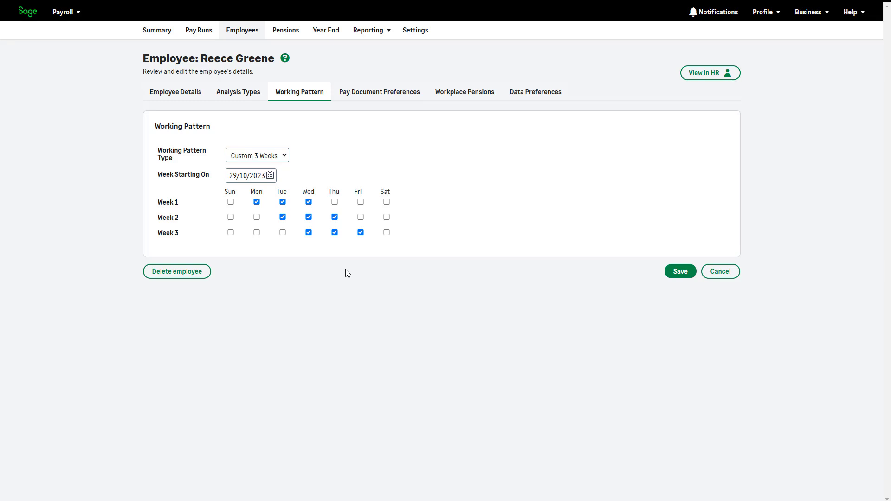
- Save the working pattern and start the monthly pay run dated 28/02/2025
left_click(686, 274)
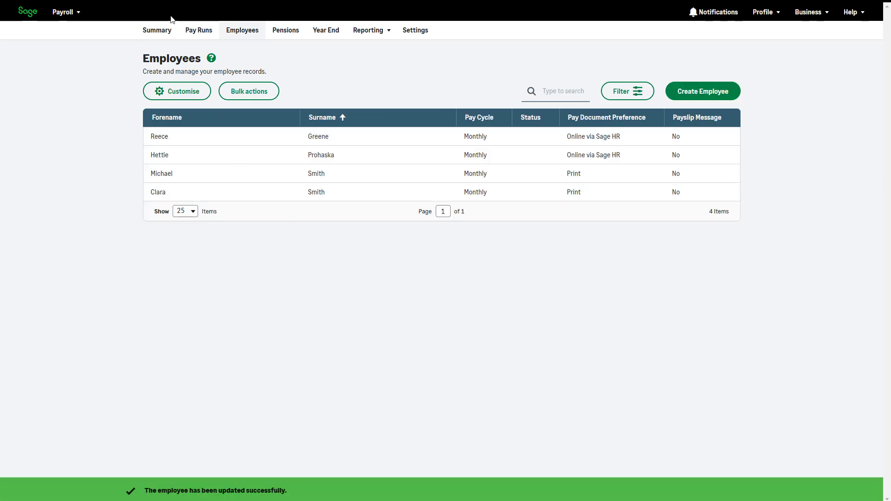
left_click(167, 33)
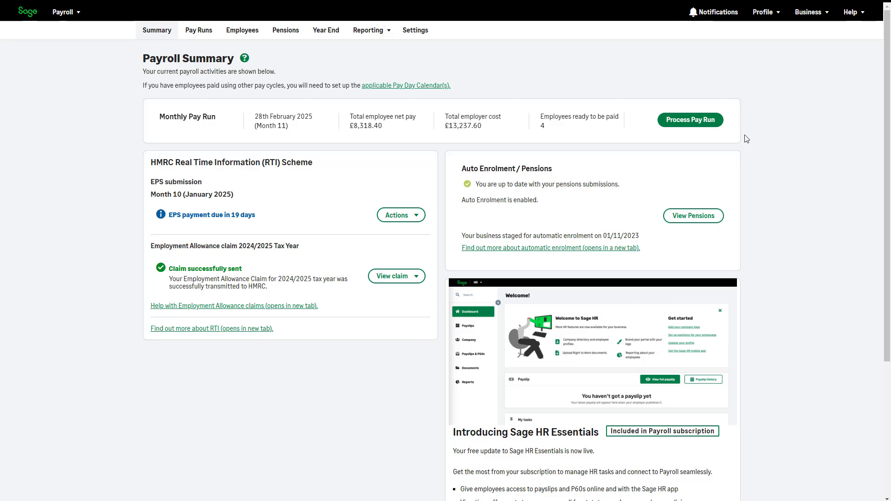
left_click(716, 128)
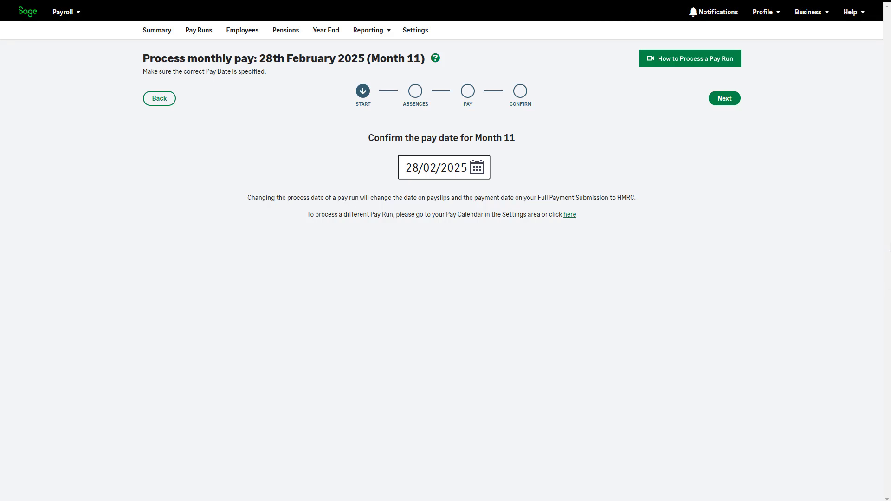
left_click(727, 99)
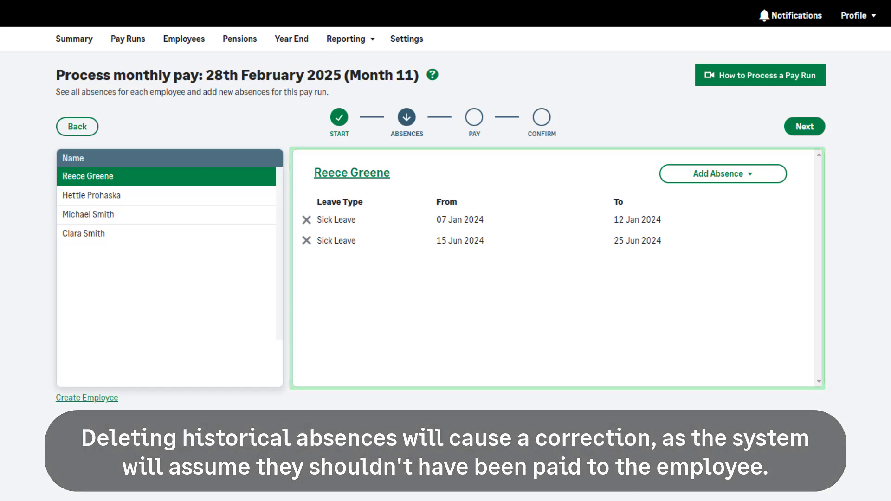
- Add a sickness absence for the second employee with Contact received set to Yes
left_click(212, 204)
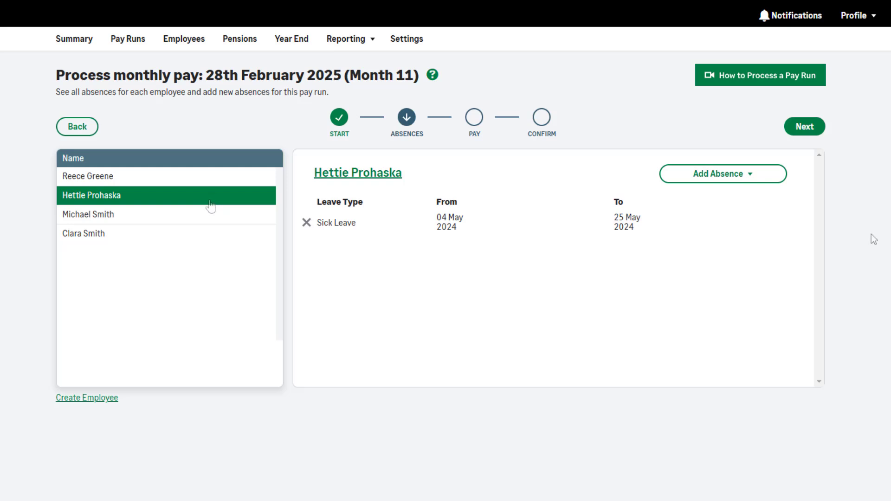
left_click(765, 176)
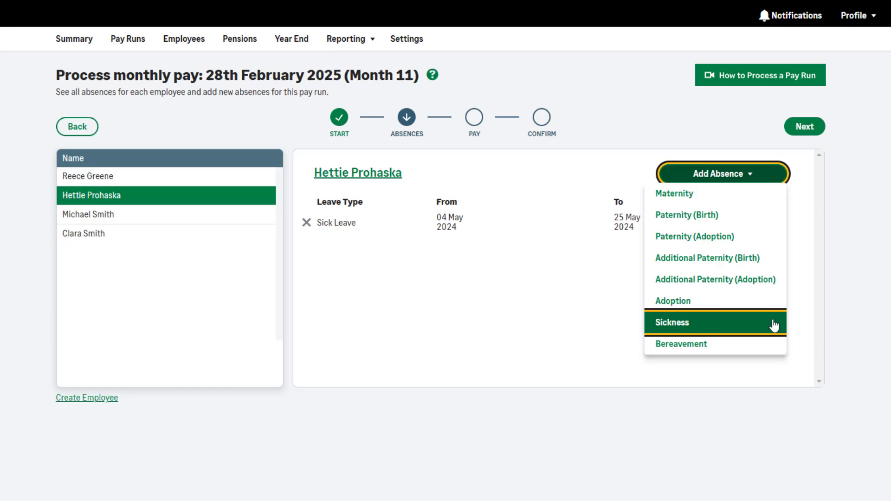
left_click(773, 326)
left_click(496, 150)
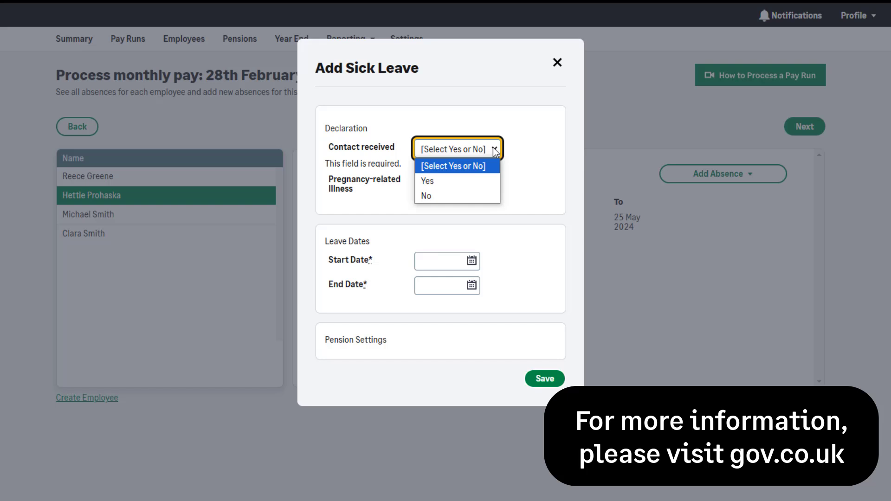
left_click(482, 181)
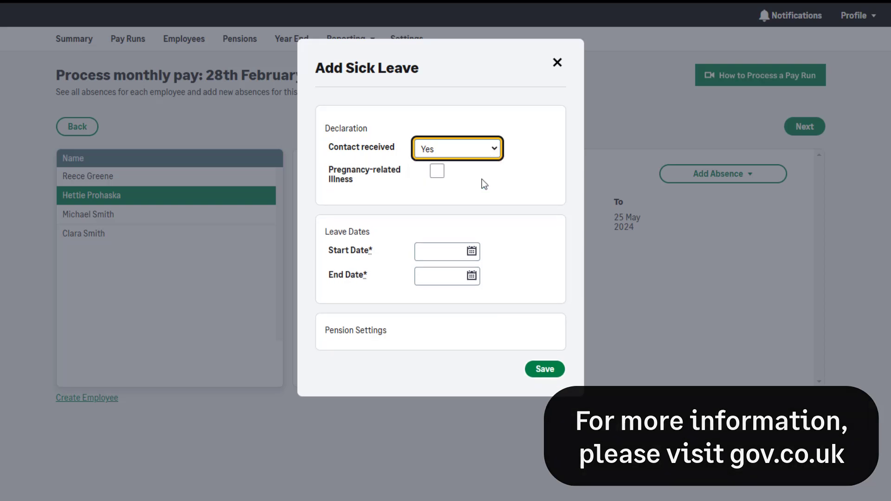
left_click(514, 241)
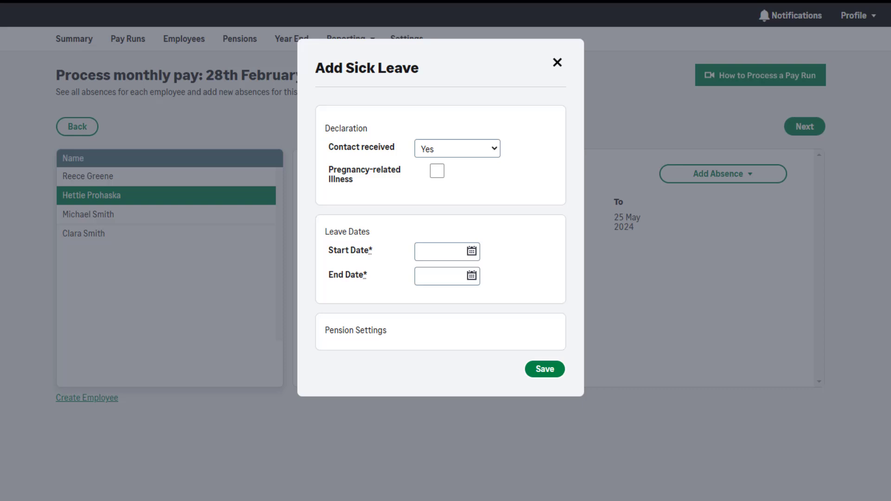
left_click(437, 177)
- Set the sick leave to run from 9 February to 18 February 2025
left_click(471, 251)
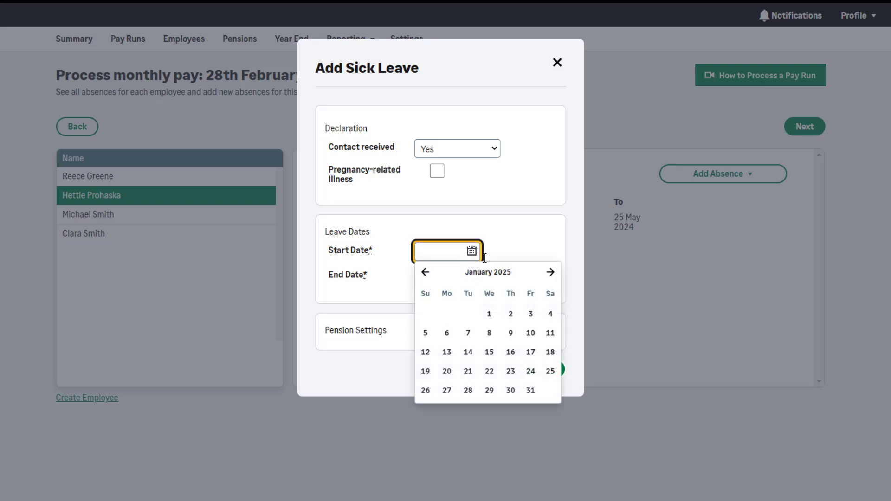
left_click(546, 273)
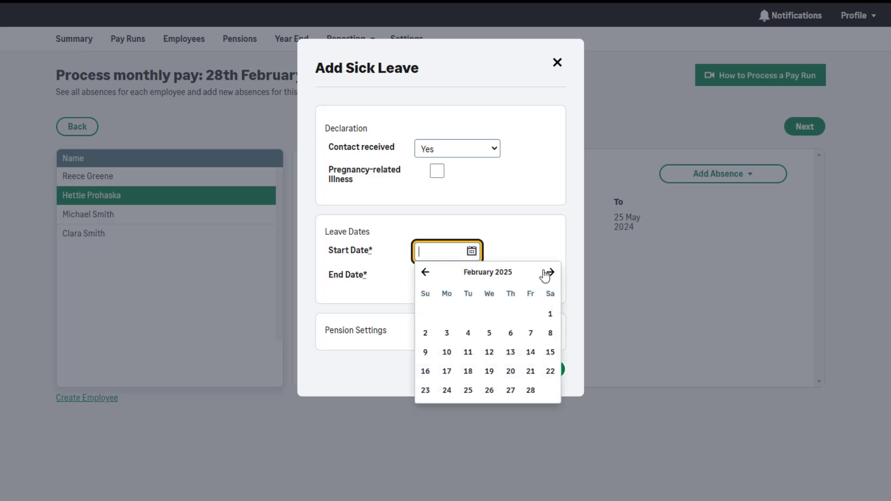
left_click(425, 352)
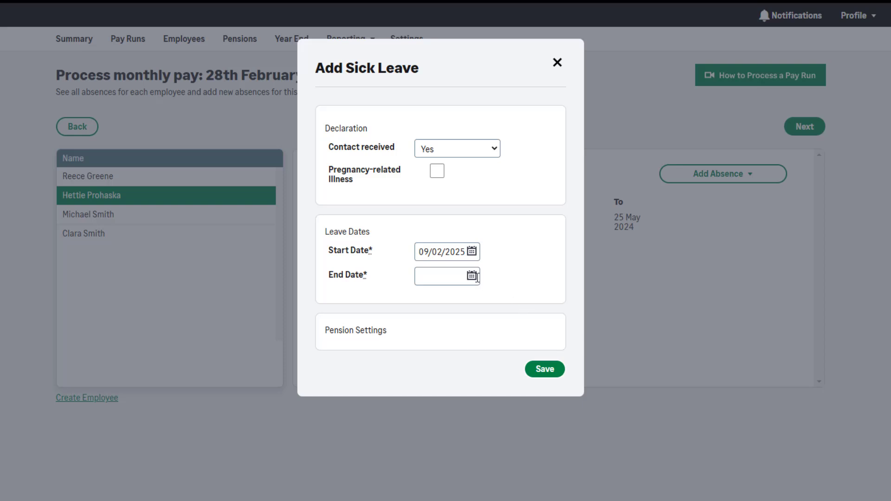
left_click(471, 275)
left_click(549, 297)
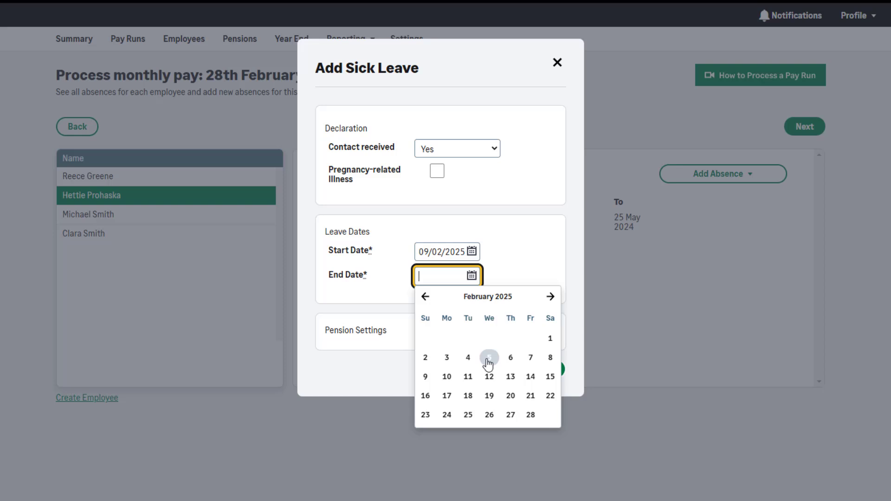
left_click(470, 398)
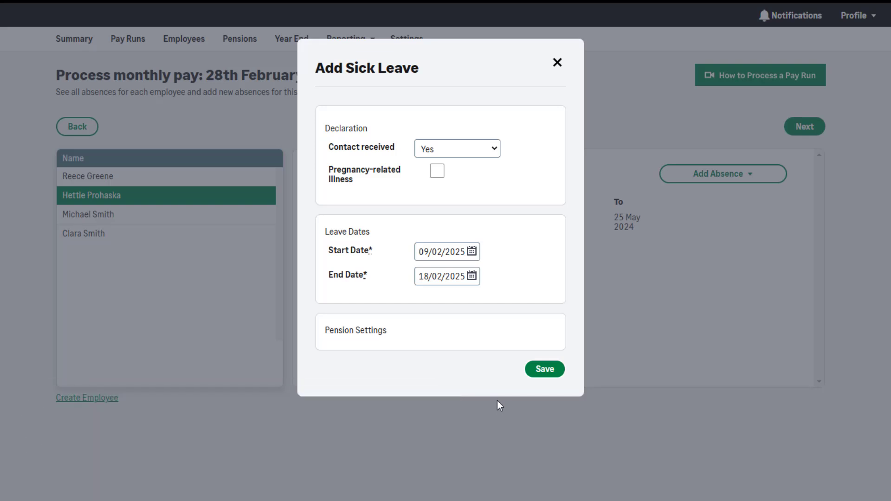
- Expand the pension settings and save the new sick leave absence
left_click(349, 333)
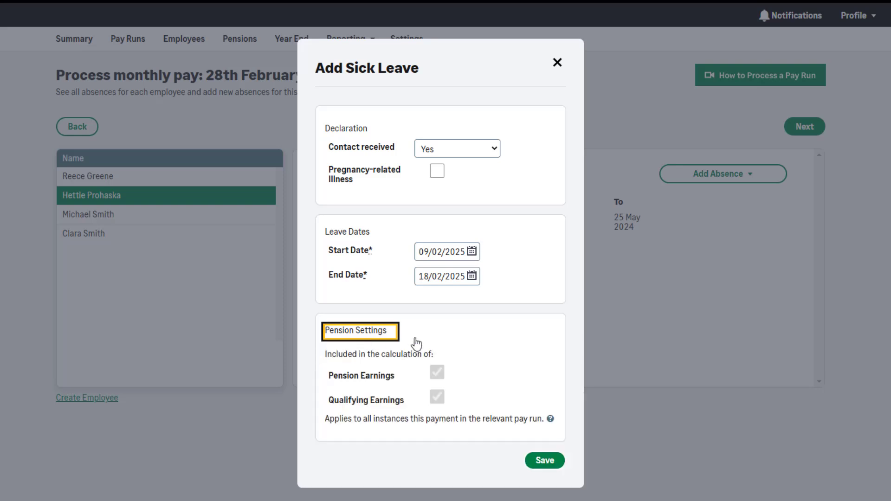
left_click(509, 340)
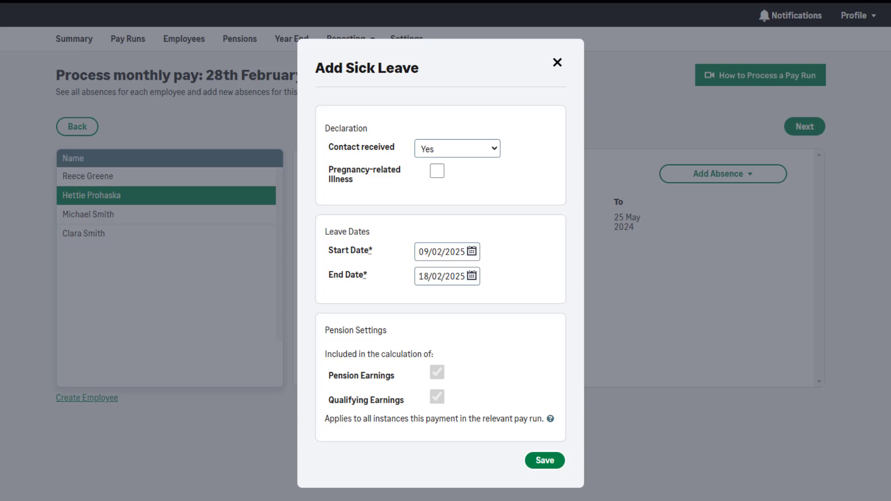
left_click(546, 461)
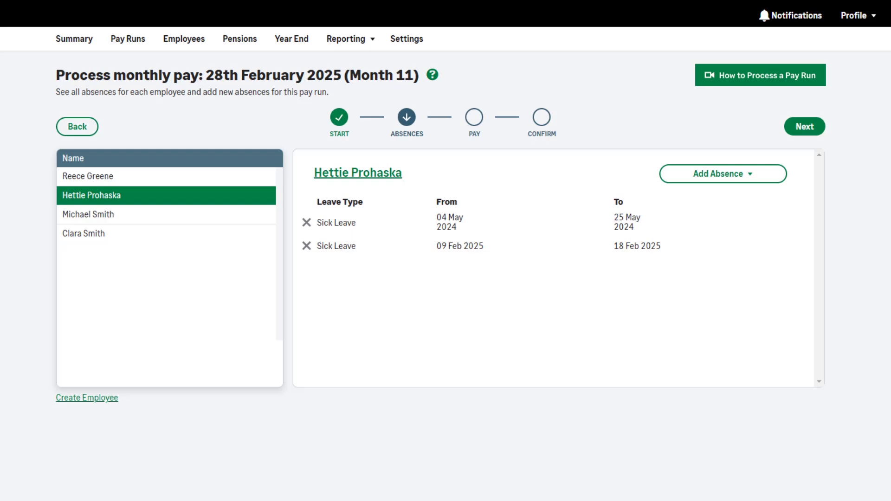
- Move to the Pay step and view the second employee's pay with £93.40 Statutory Sick Pay
left_click(804, 126)
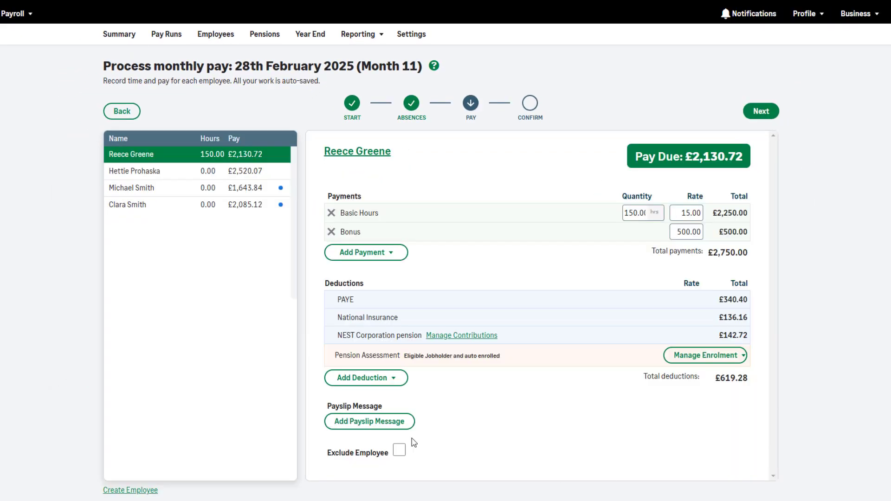
left_click(272, 173)
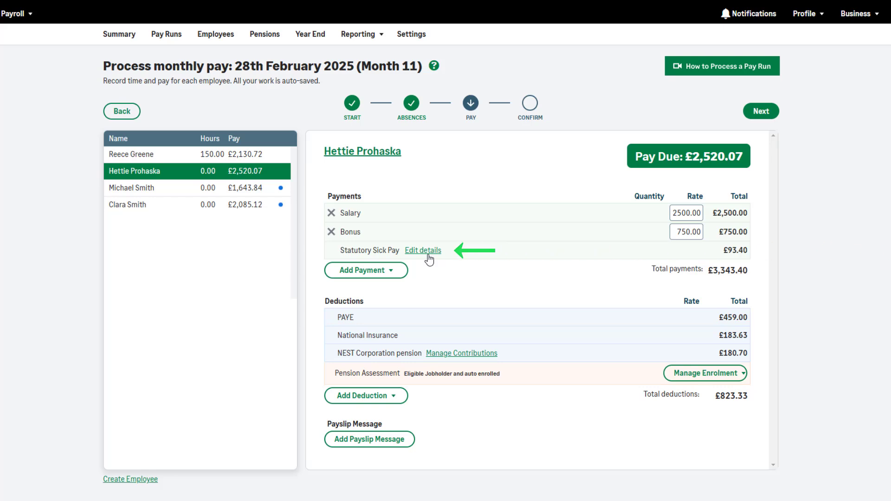
left_click(428, 254)
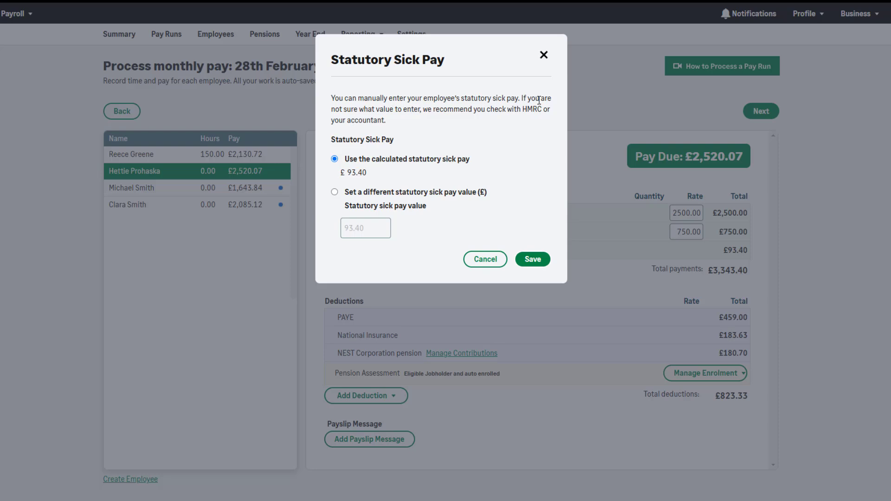
left_click(543, 56)
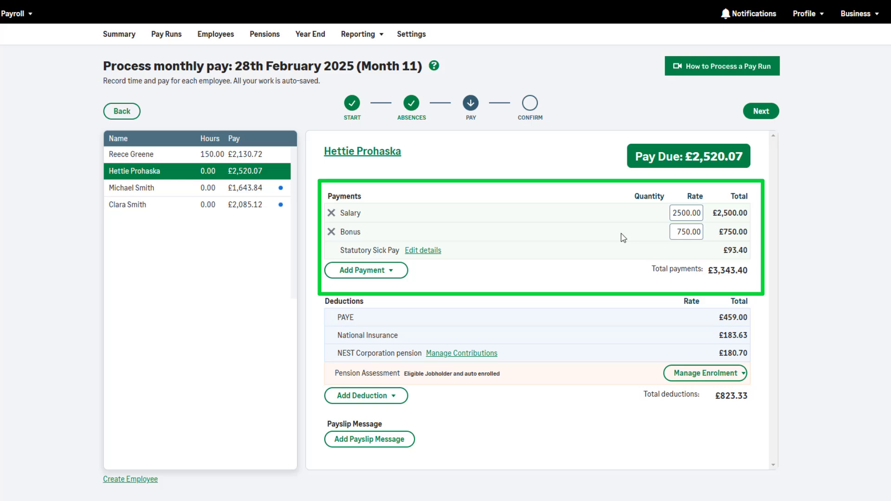
- Remove the second employee's bonus, set her salary rate to 2406.60, and proceed to Confirm
left_click(332, 231)
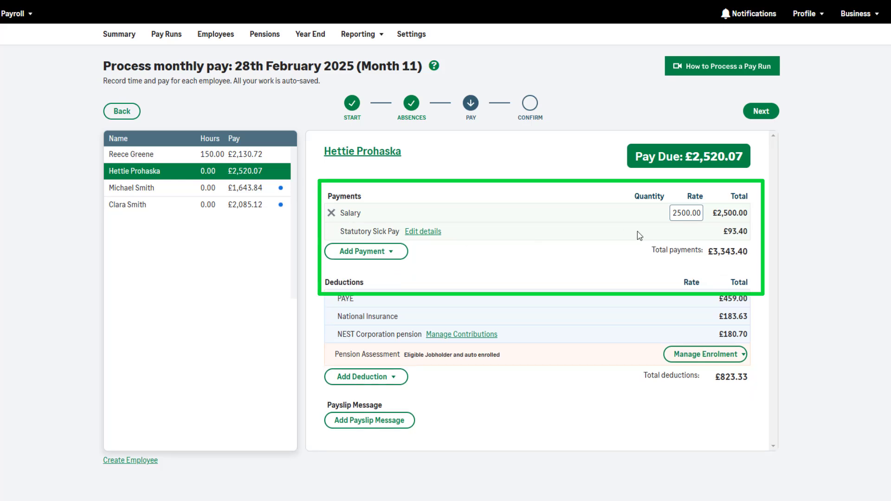
left_click(685, 216)
type("0")
left_click(653, 284)
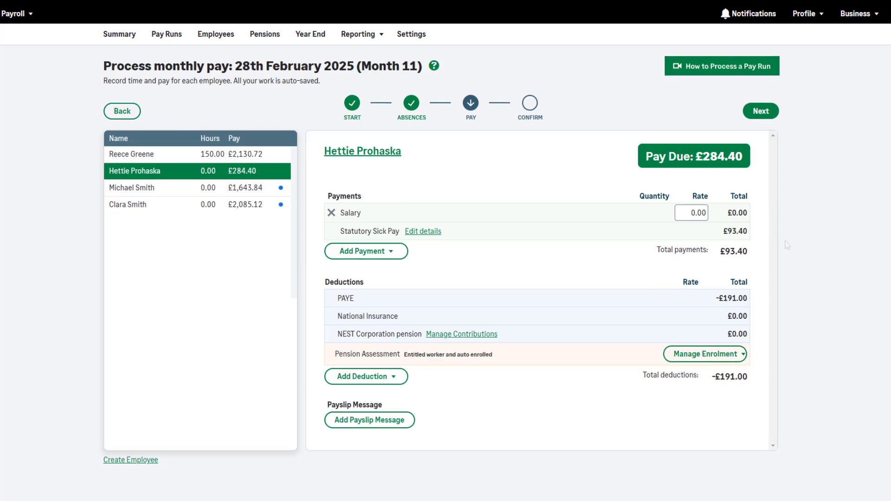
left_click(690, 213)
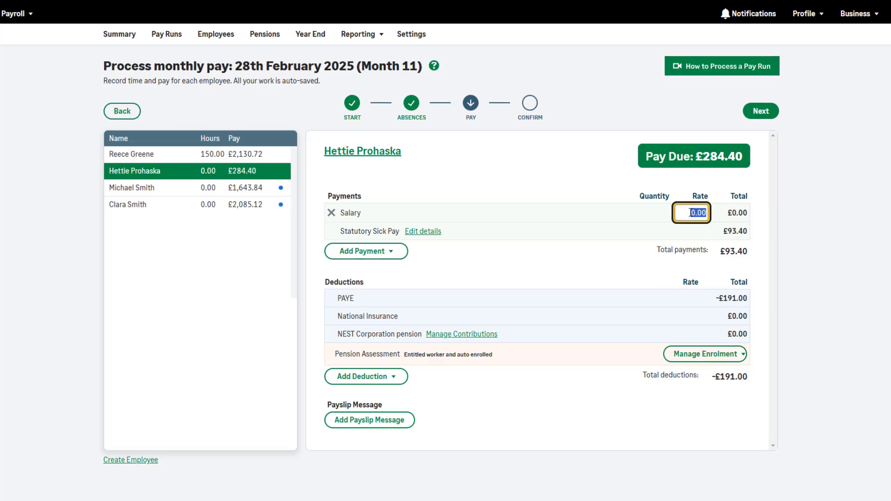
type("2406.60")
left_click(807, 241)
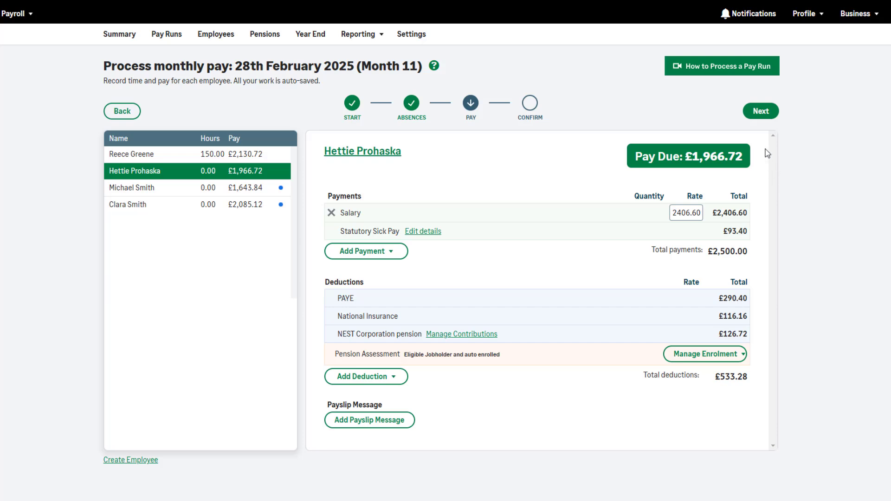
left_click(759, 116)
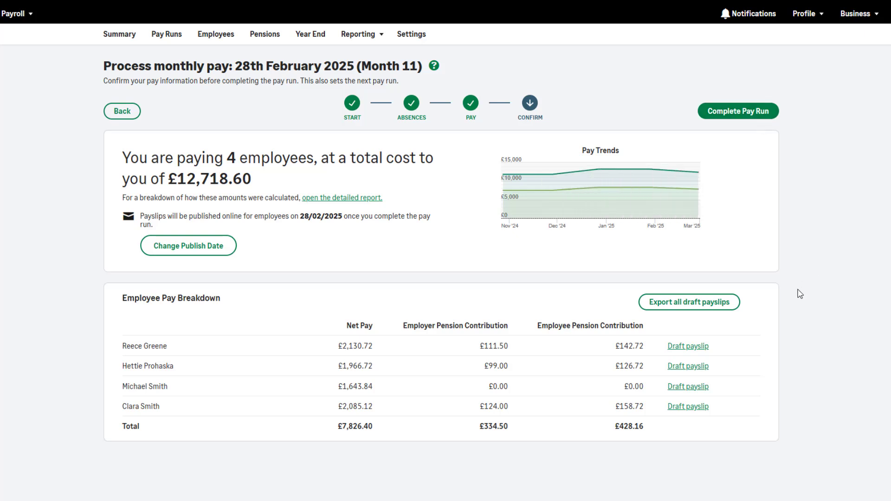
- Preview the second employee's draft payslip, then review the detailed report's sick pay totals
left_click(691, 366)
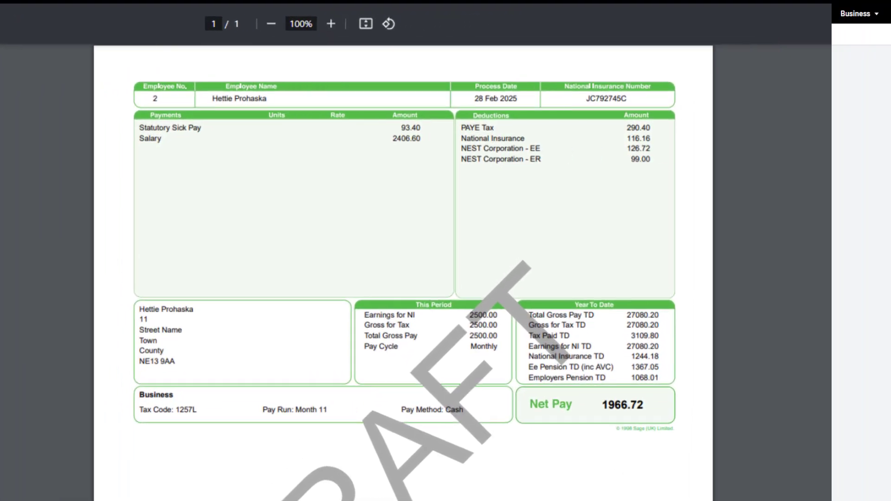
key("Escape")
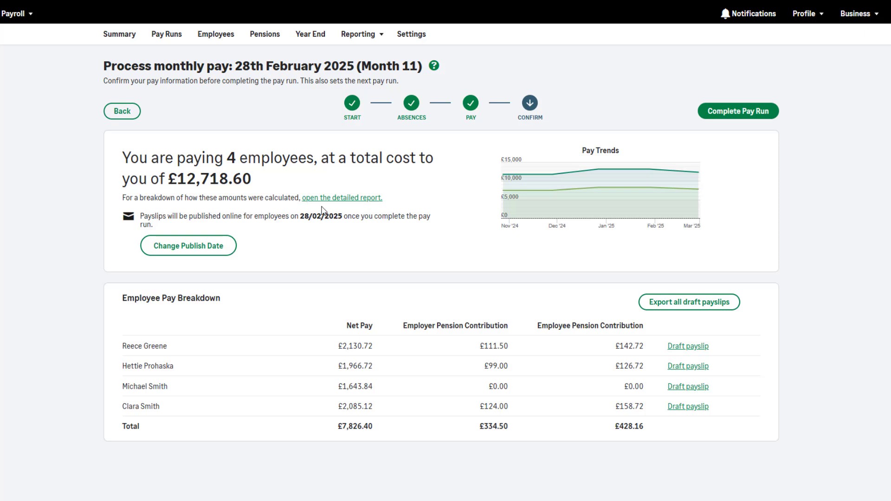
left_click(323, 199)
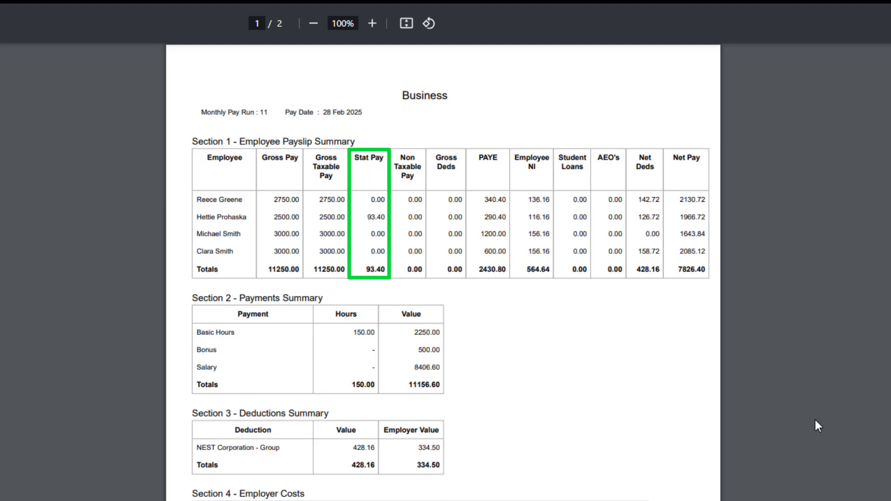
scroll(814, 417, "down", 8)
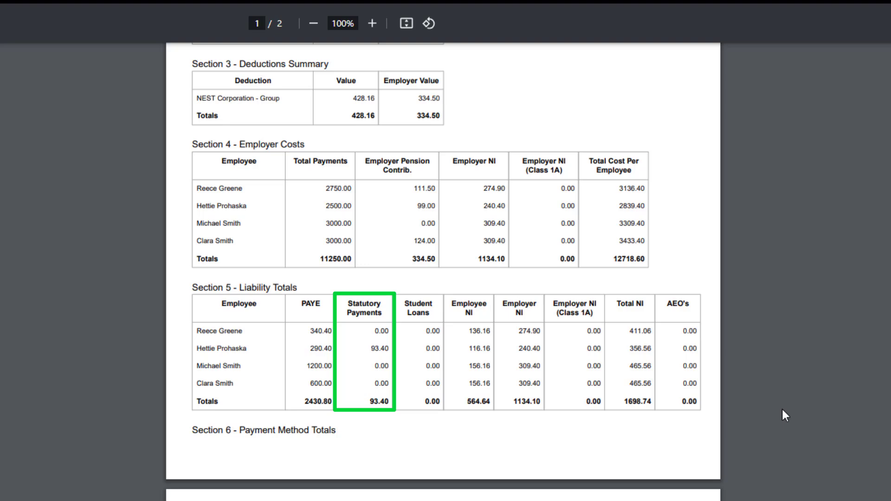
scroll(767, 406, "down", 9)
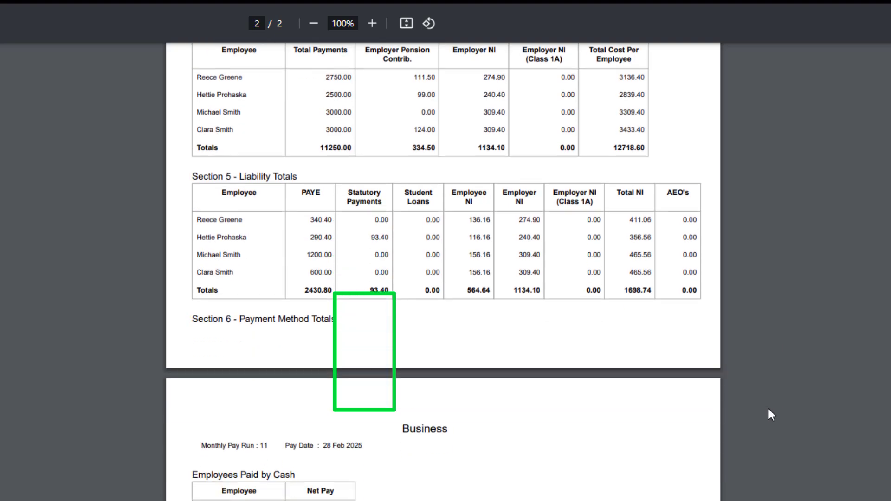
scroll(766, 407, "down", 4)
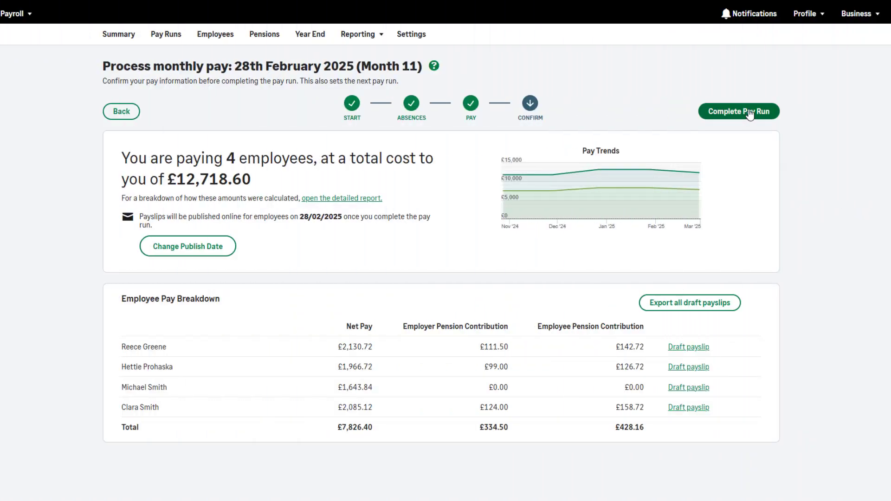
- Complete the February 2025 pay run and submit the FPS to HMRC
left_click(750, 113)
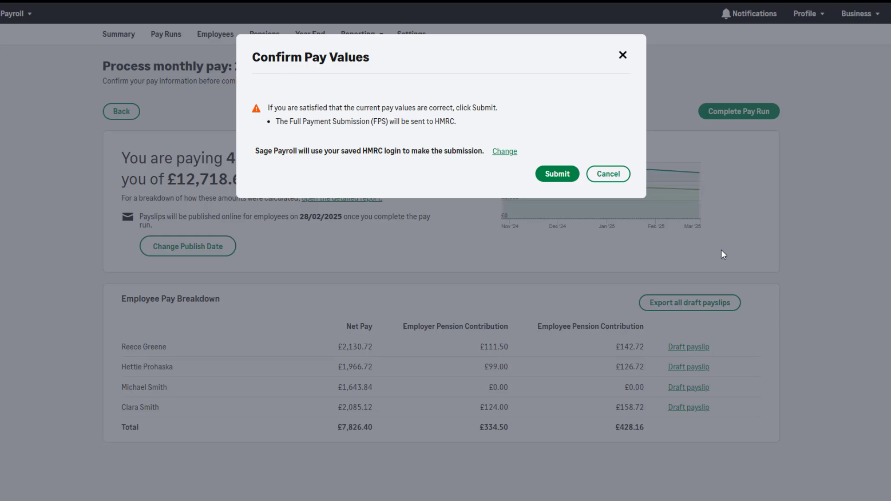
left_click(558, 174)
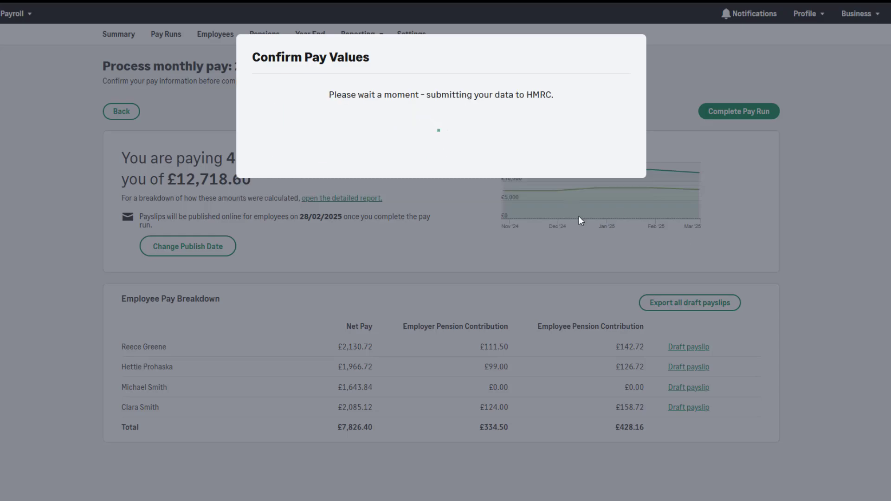